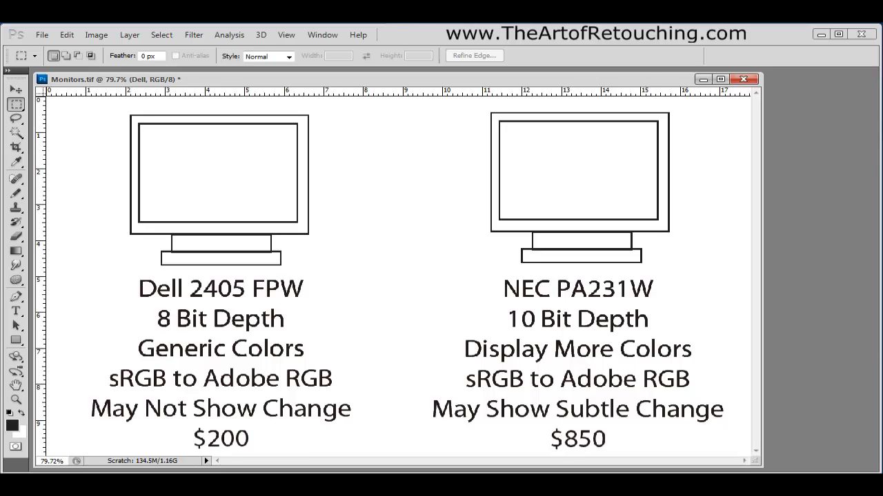
Close Monitors.tif without saving, then open DSCN2317.JPG from Open Recent, discarding its embedded profile.
click(744, 79)
click(443, 207)
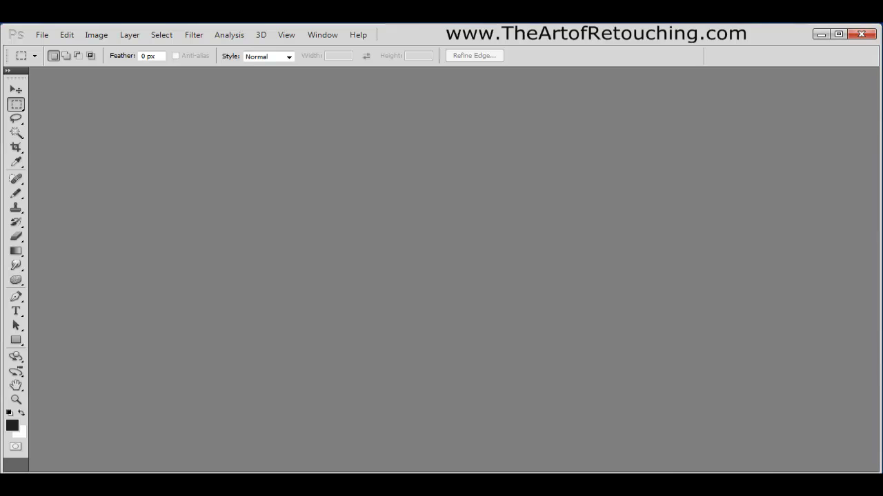
click(42, 34)
click(298, 137)
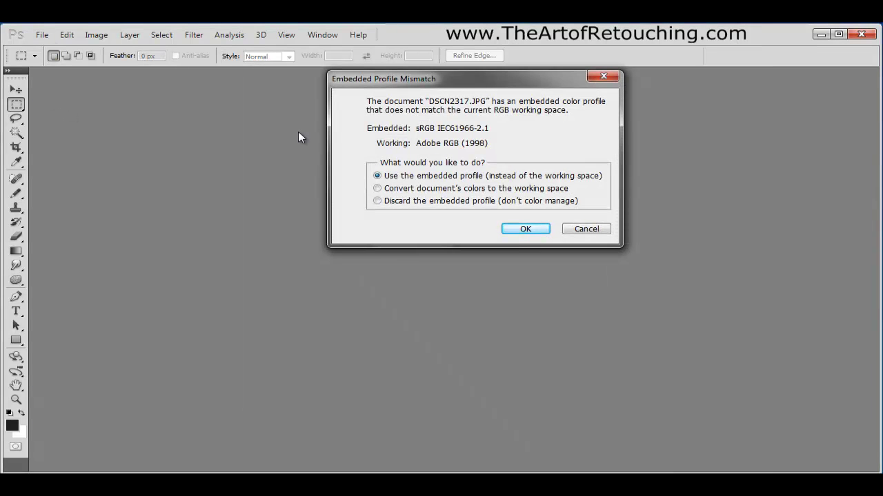
click(377, 201)
click(524, 230)
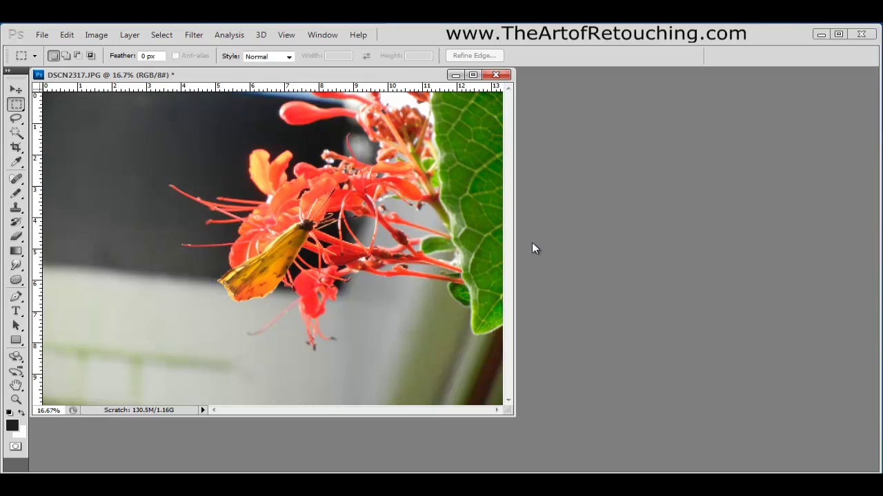
Open Convert to Profile, move the dialog off the flower, and toggle Preview repeatedly to compare.
click(67, 34)
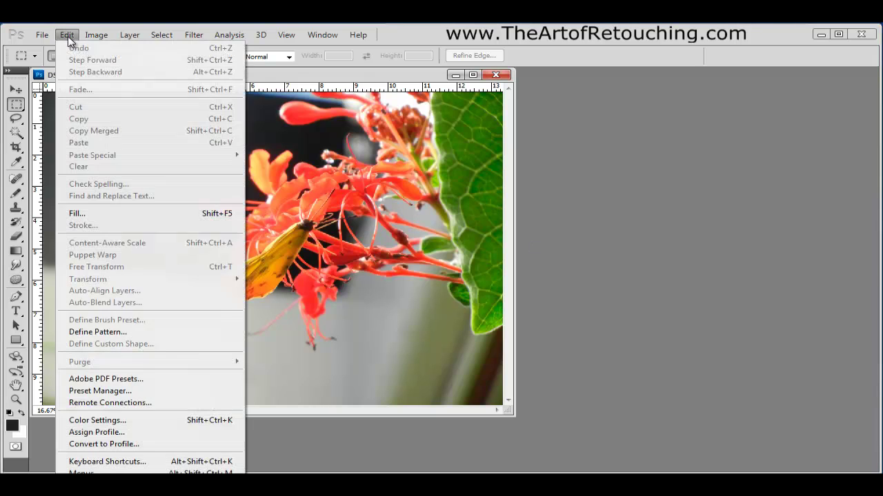
click(78, 447)
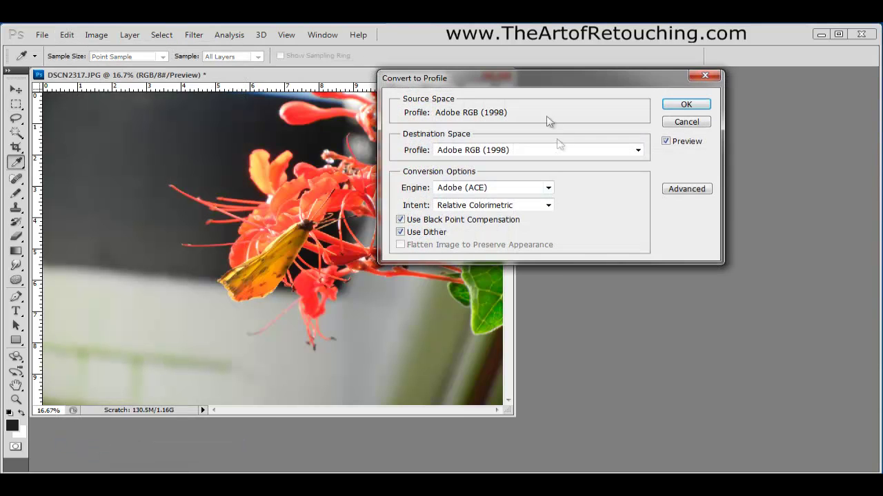
drag(516, 84, 629, 205)
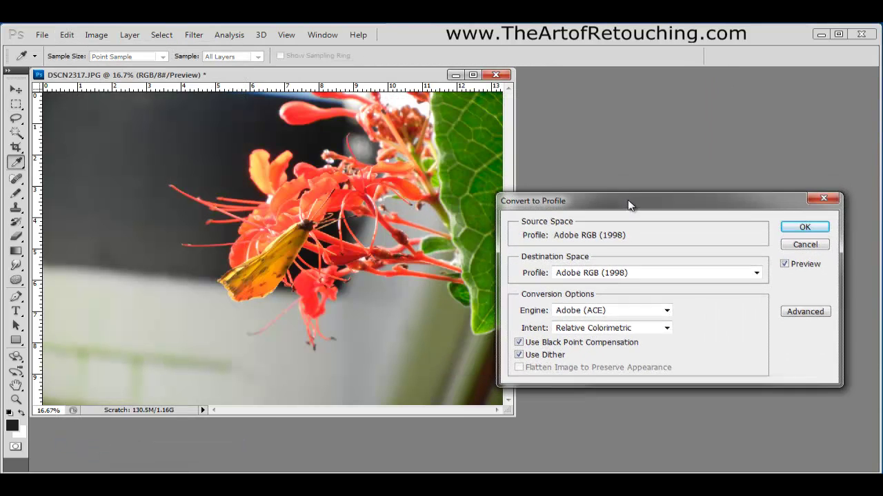
click(635, 272)
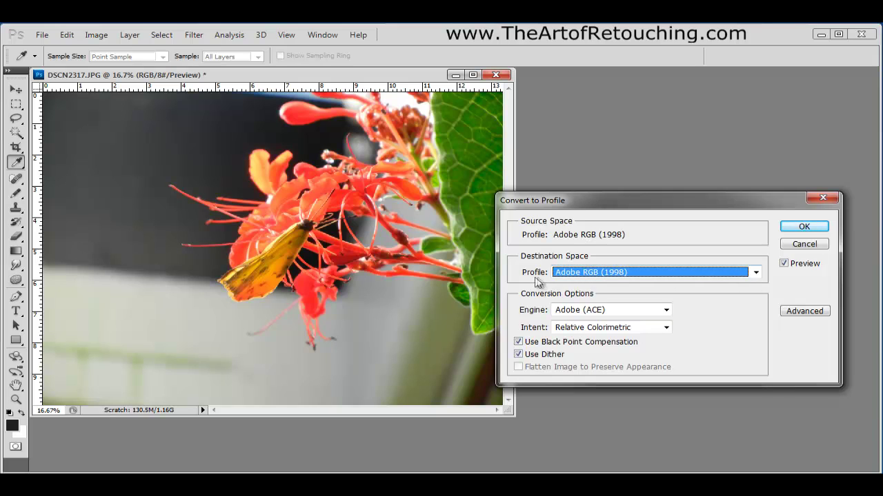
click(785, 264)
click(784, 264)
click(784, 264)
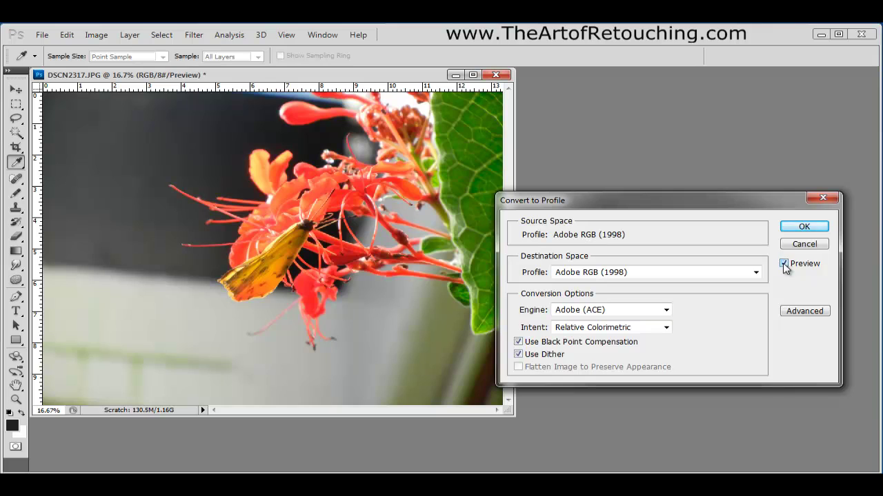
click(784, 264)
click(784, 264)
click(784, 264)
click(784, 264)
click(784, 264)
click(784, 264)
click(783, 265)
click(783, 265)
click(784, 265)
click(784, 266)
click(784, 266)
click(784, 265)
Set the destination to sRGB IEC61966-2.1 and toggle Preview to compare the flower's colours.
click(655, 272)
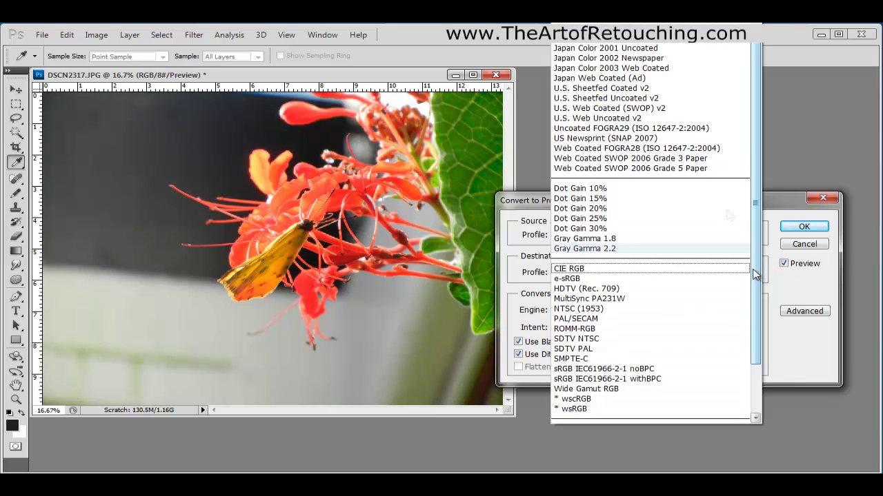
click(652, 257)
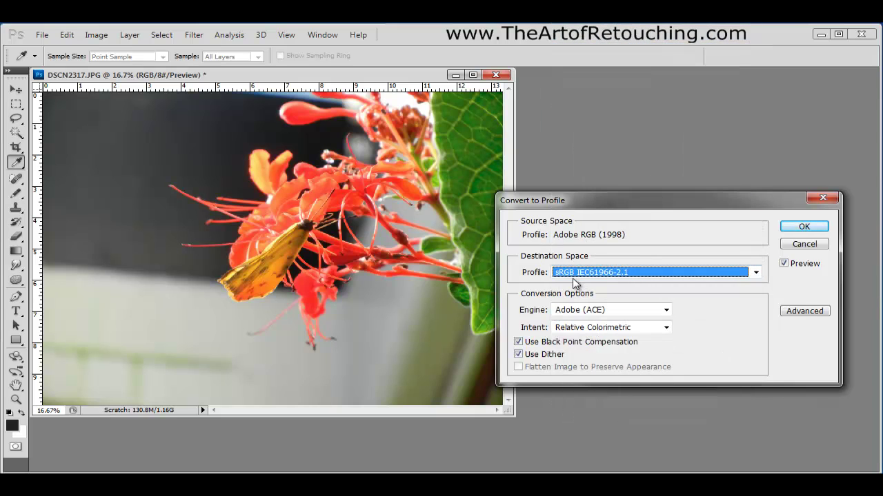
click(784, 265)
click(784, 265)
click(784, 264)
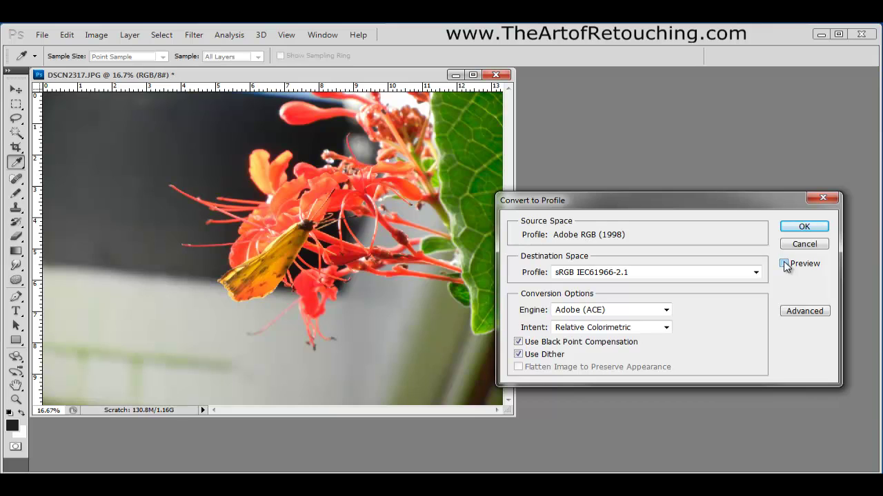
click(784, 265)
click(784, 264)
click(785, 264)
click(785, 264)
click(785, 265)
click(785, 264)
click(785, 265)
click(785, 265)
click(785, 265)
click(784, 265)
click(785, 265)
click(785, 264)
click(785, 265)
click(785, 265)
click(785, 265)
click(785, 264)
click(785, 265)
click(785, 265)
click(785, 265)
click(784, 265)
click(784, 265)
click(785, 265)
click(785, 265)
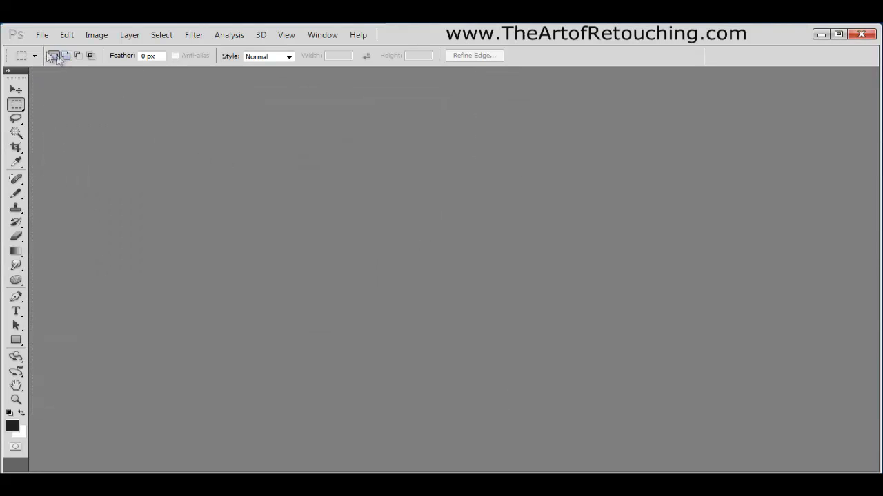
Open DSCN2311.JPG from Open Recent with its embedded profile discarded, and zoom to 25%.
click(42, 33)
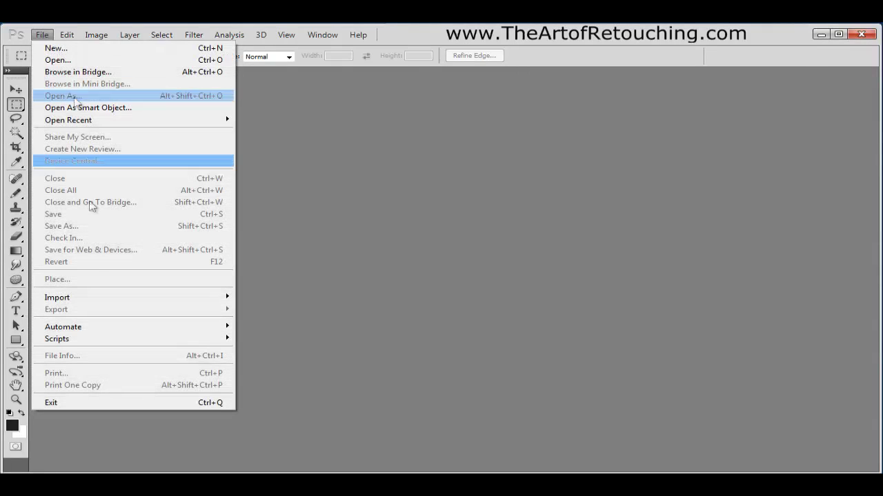
mouse_move(104, 121)
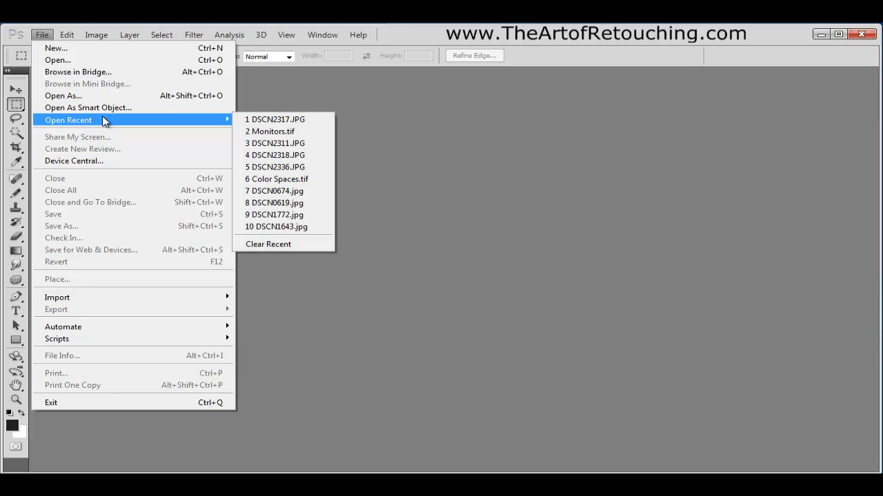
click(286, 156)
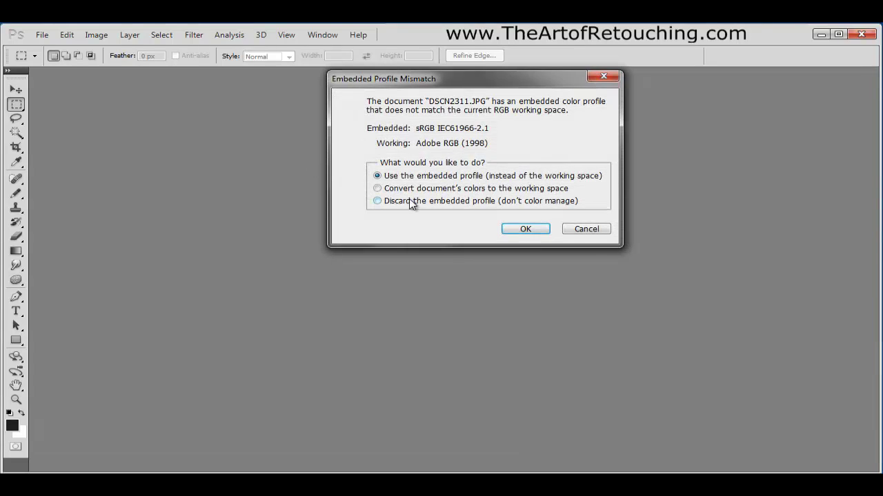
click(410, 201)
click(524, 232)
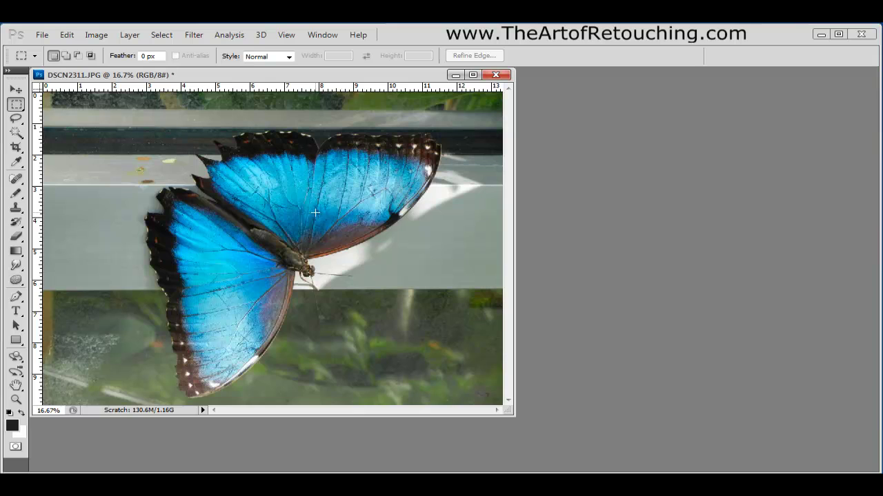
key(ctrl+plus)
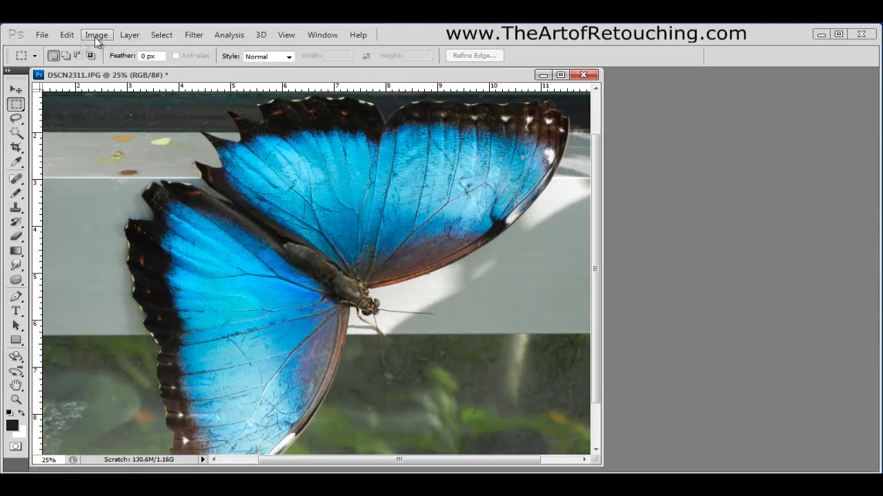
Open Convert to Profile and toggle Preview repeatedly to compare the butterfly.
click(67, 34)
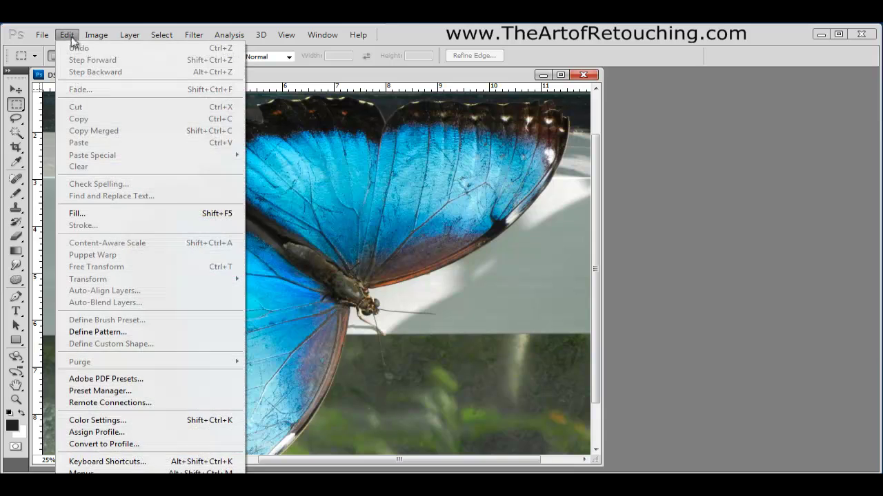
click(103, 444)
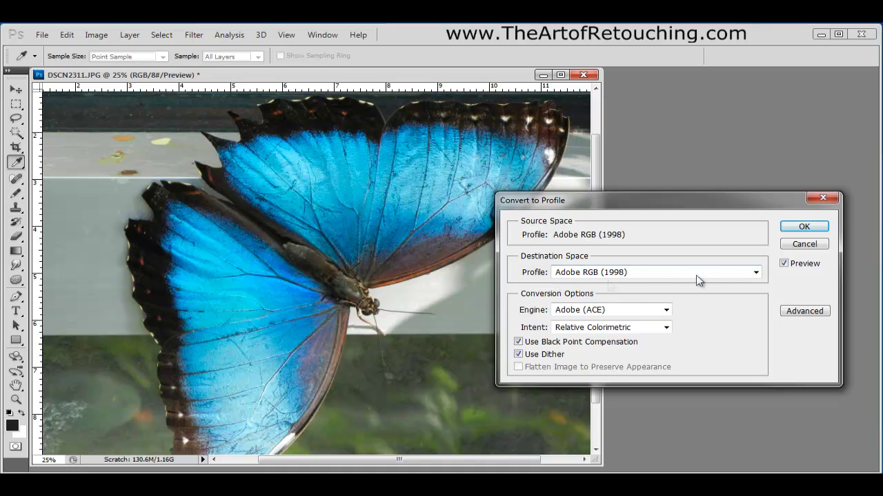
click(784, 263)
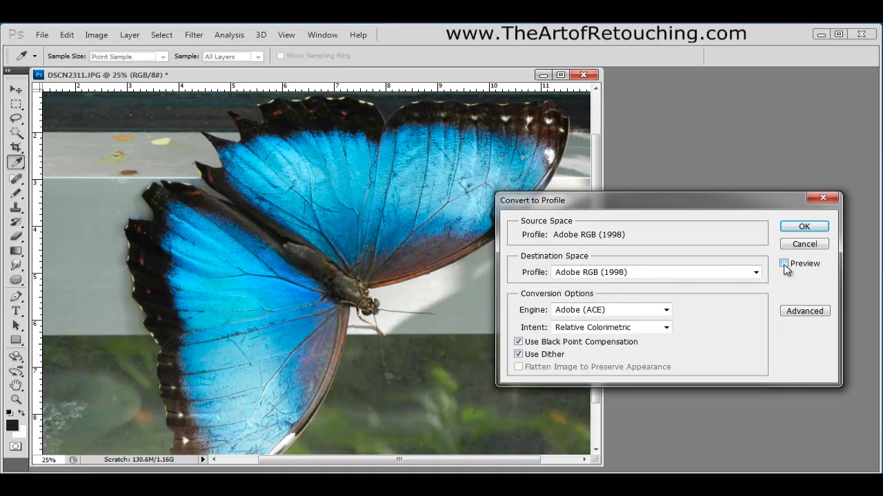
click(784, 264)
click(784, 264)
click(784, 263)
click(784, 264)
click(784, 263)
click(784, 264)
click(784, 263)
click(784, 264)
click(784, 264)
click(784, 263)
Set the destination to sRGB IEC61966-2.1, compare with Preview on and off, then cancel.
click(647, 275)
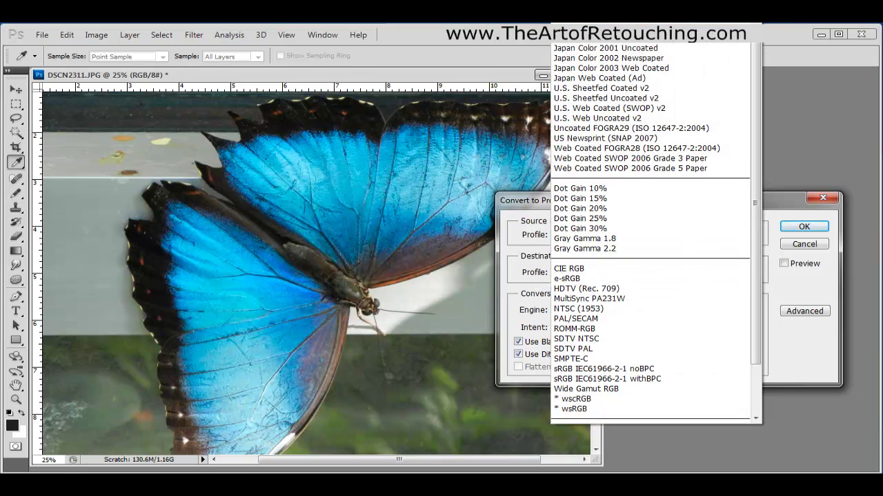
click(758, 273)
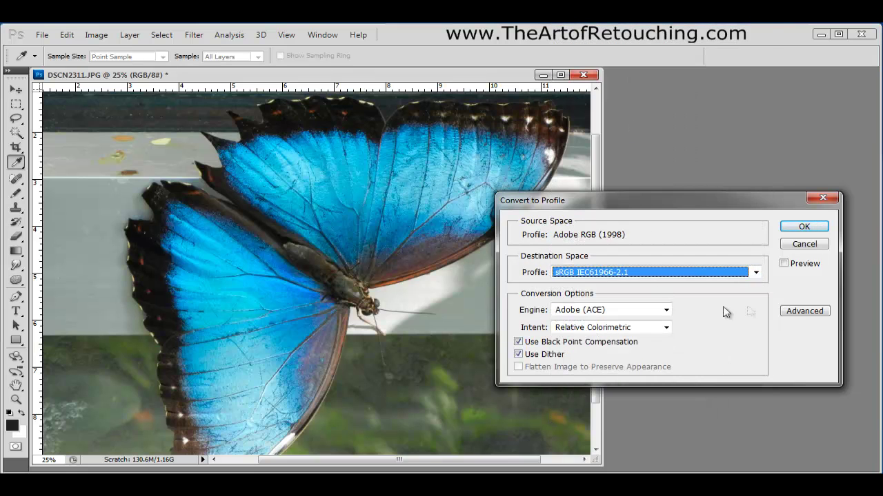
click(785, 264)
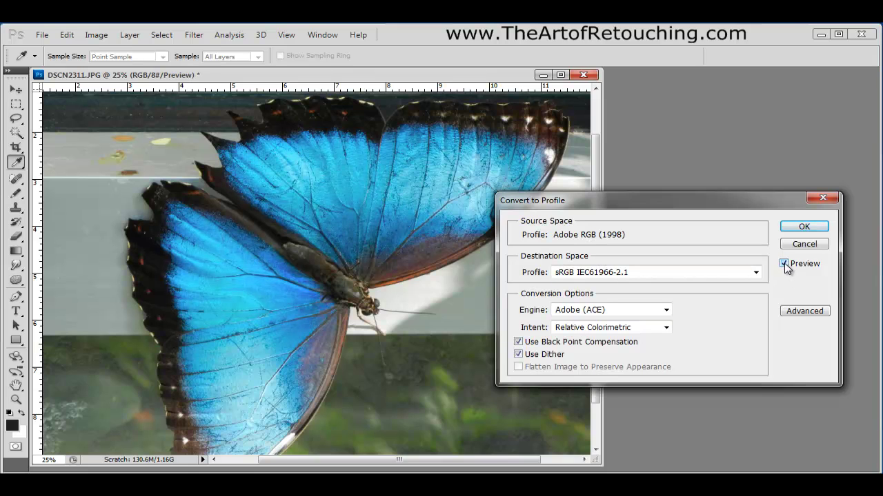
click(785, 264)
click(786, 266)
click(786, 266)
click(786, 266)
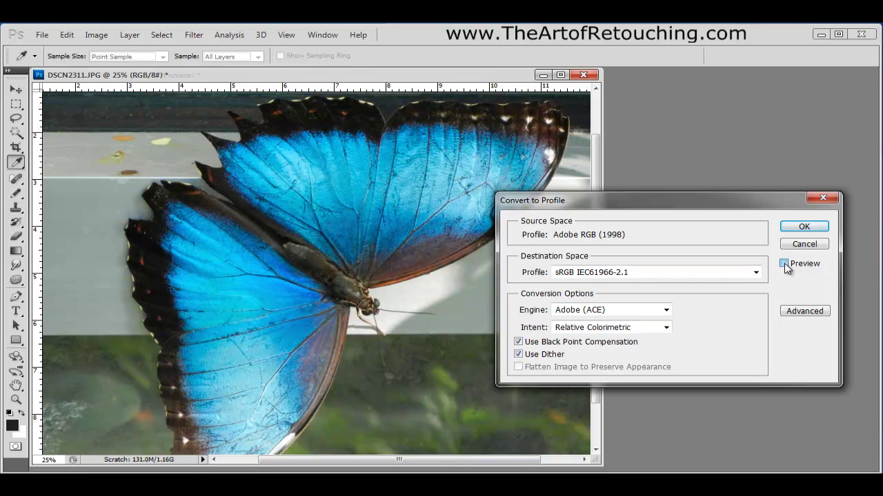
click(787, 266)
click(787, 267)
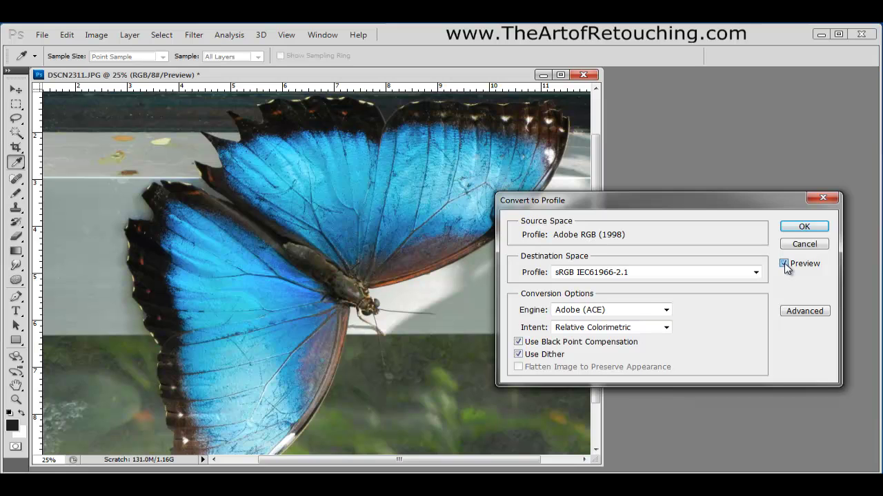
click(786, 266)
click(787, 266)
click(786, 266)
click(786, 266)
click(786, 266)
click(786, 266)
click(784, 264)
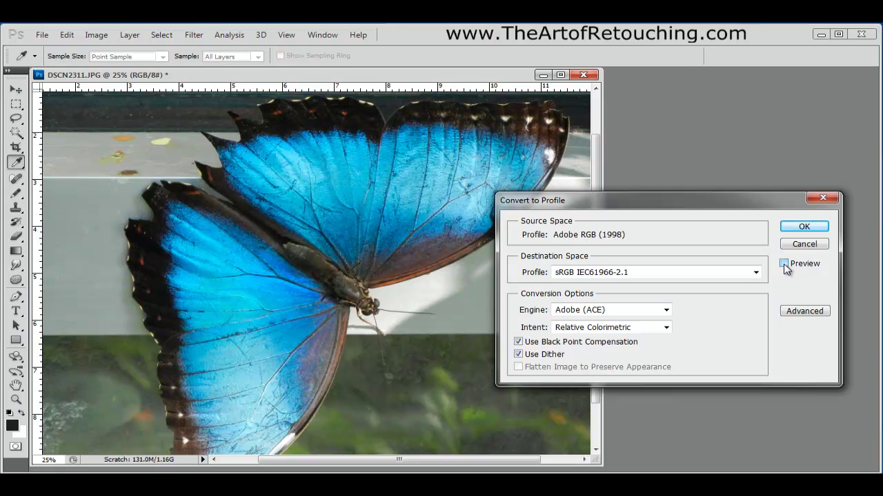
click(785, 266)
click(785, 265)
click(800, 247)
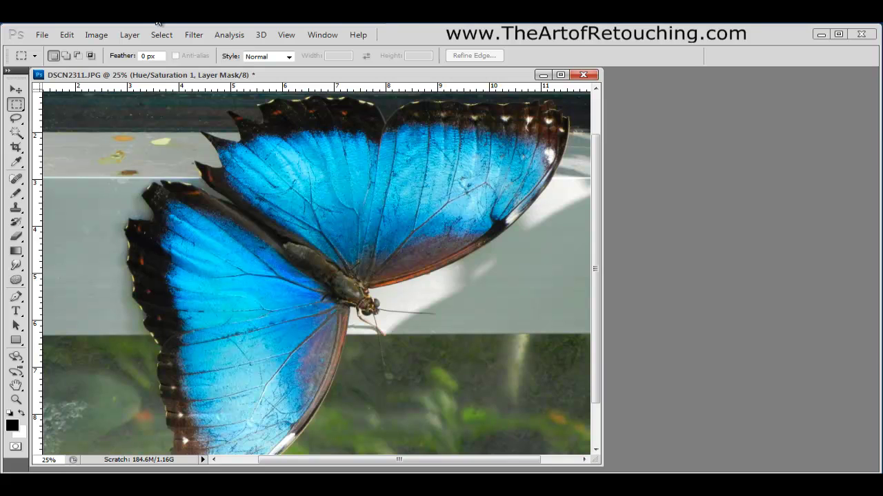
Open Convert to Profile on the adjusted butterfly and toggle Preview off and on.
click(66, 35)
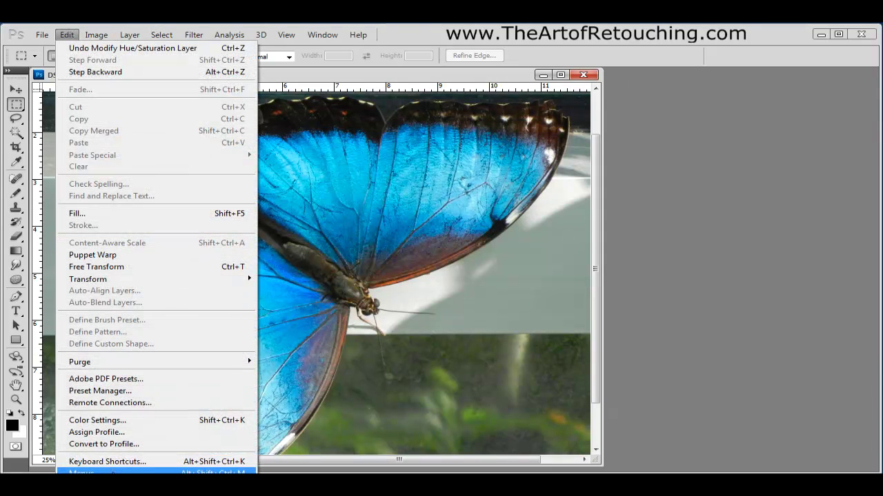
click(138, 444)
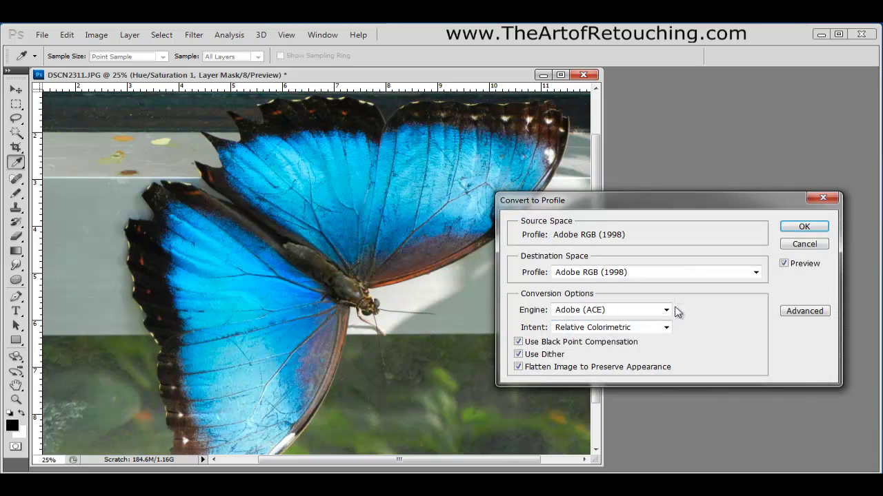
click(784, 264)
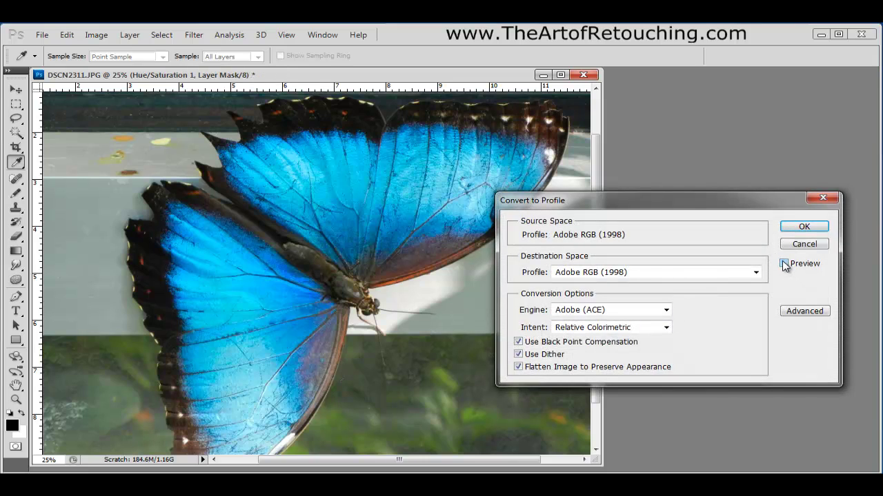
click(784, 264)
click(784, 264)
click(784, 264)
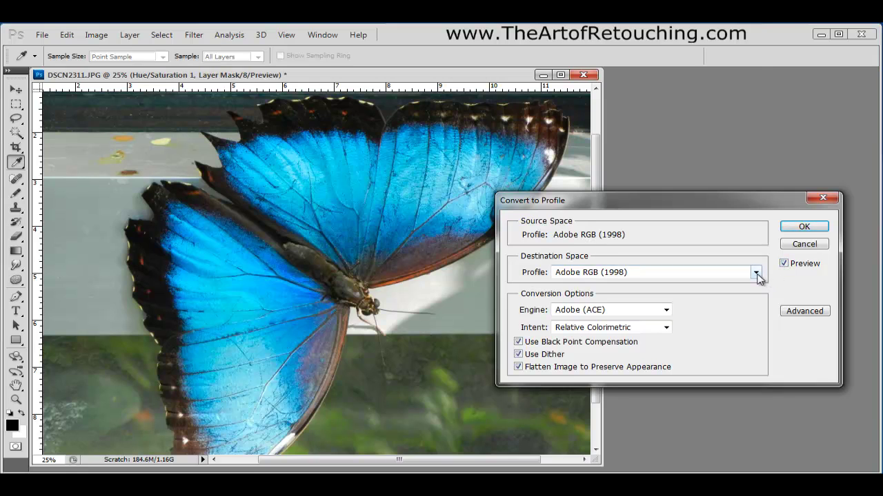
Keep sRGB IEC61966-2.1 as the destination and compare the preview against the original, ending with Preview on.
click(756, 273)
key(Escape)
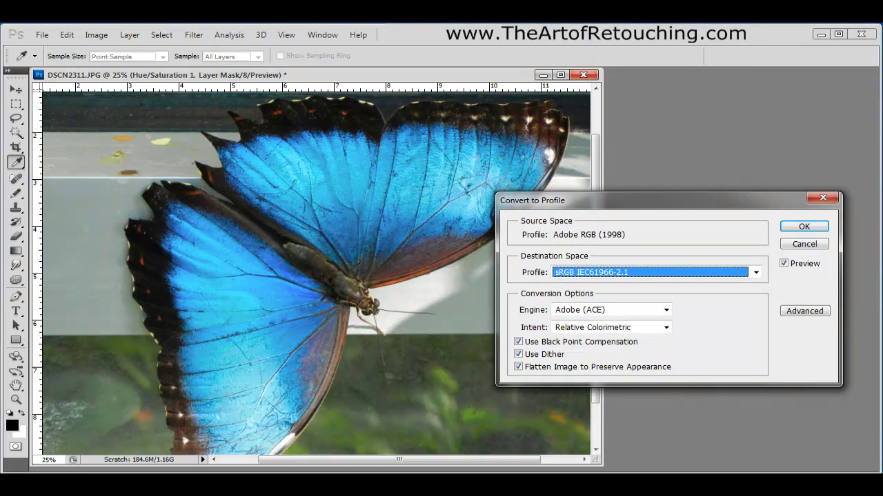
click(784, 263)
click(786, 265)
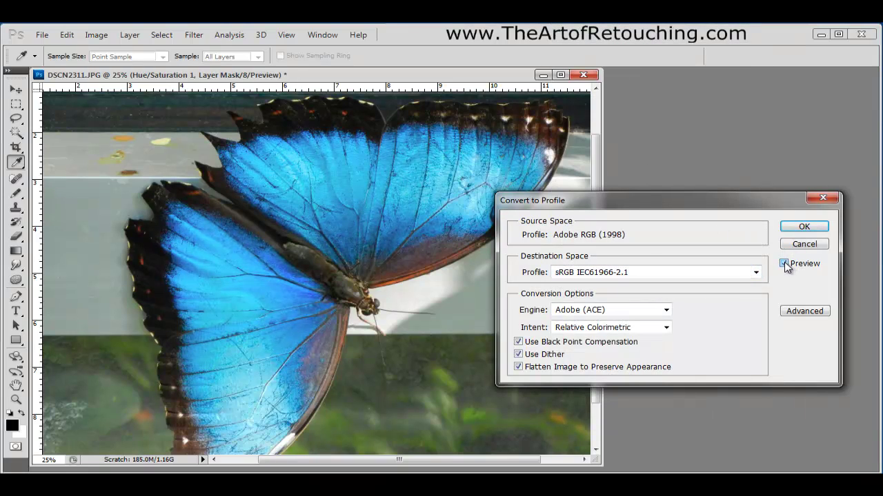
click(786, 266)
click(786, 265)
click(786, 266)
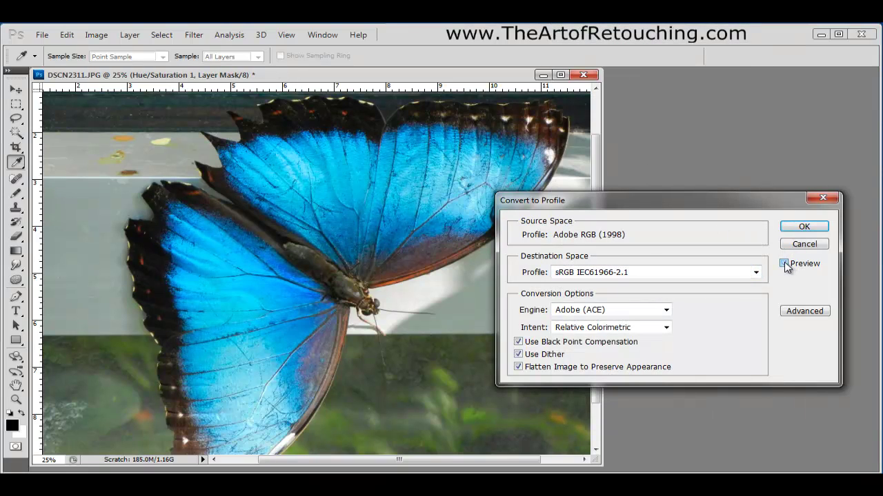
click(786, 265)
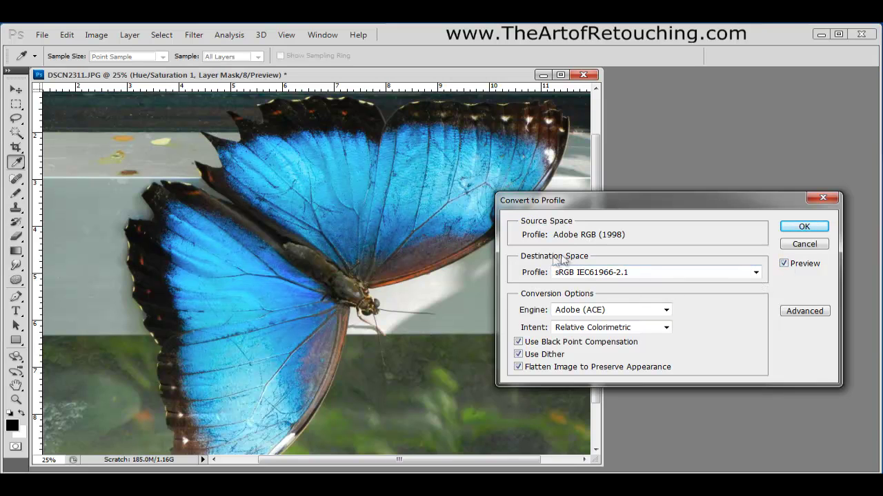
Browse the destination profiles, stay on Adobe RGB (1998), and toggle Preview off and on.
click(606, 275)
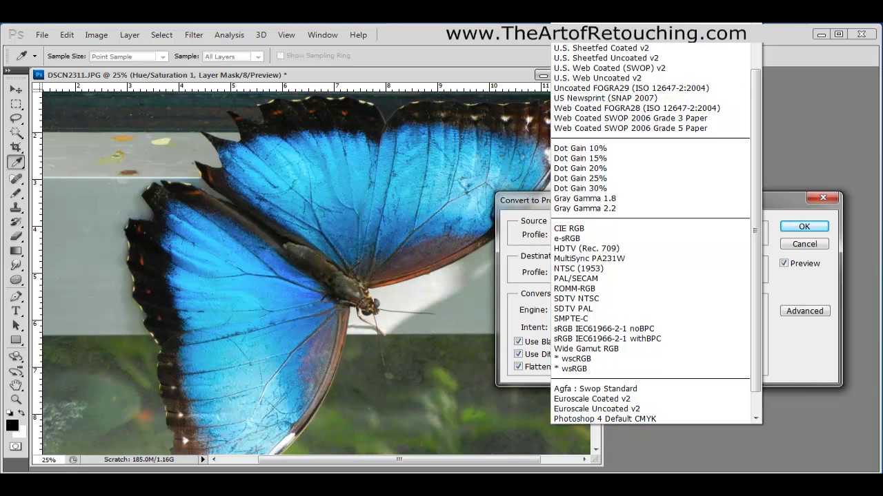
scroll(652, 235, up, 3)
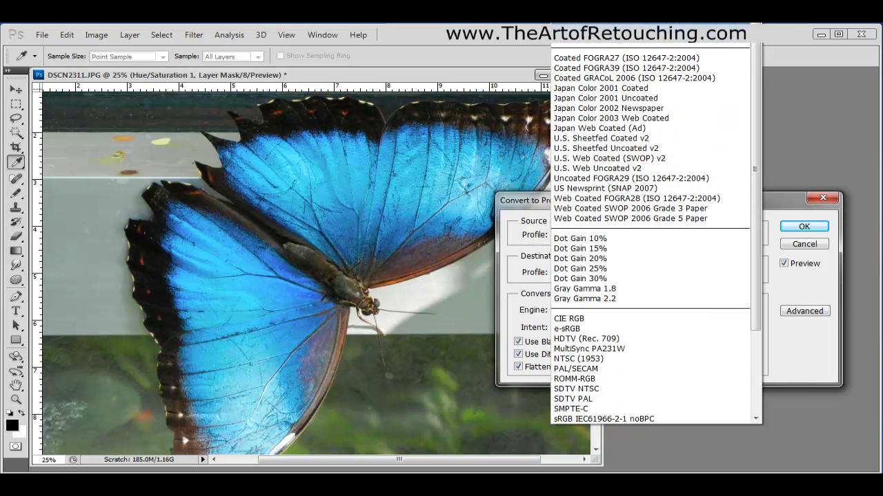
key(Escape)
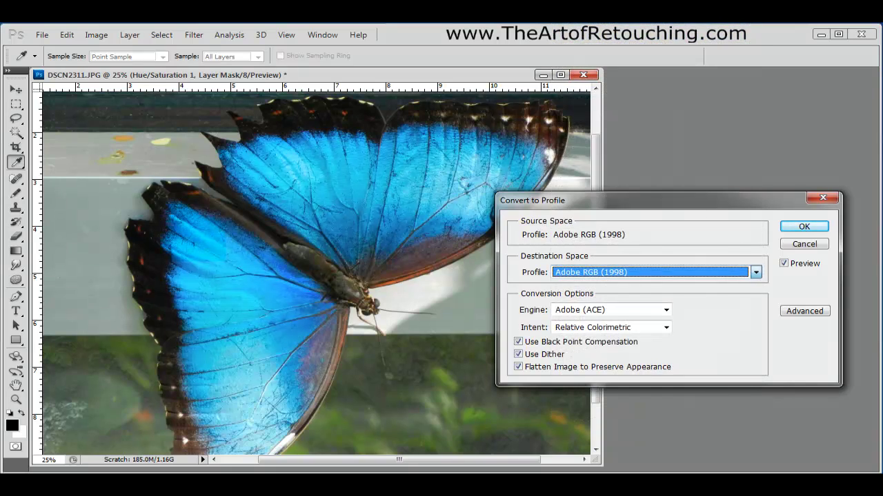
click(786, 265)
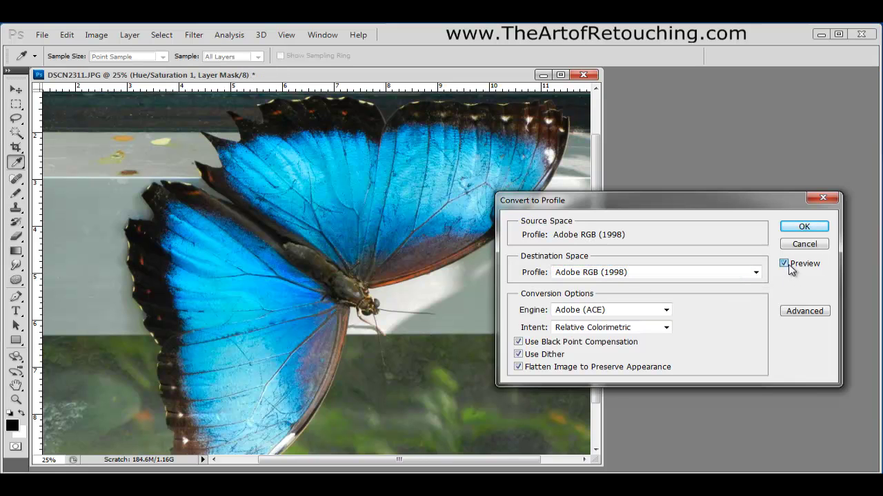
click(786, 265)
Switch the destination to ProPhoto RGB and toggle Preview to compare, ending with it on.
click(647, 275)
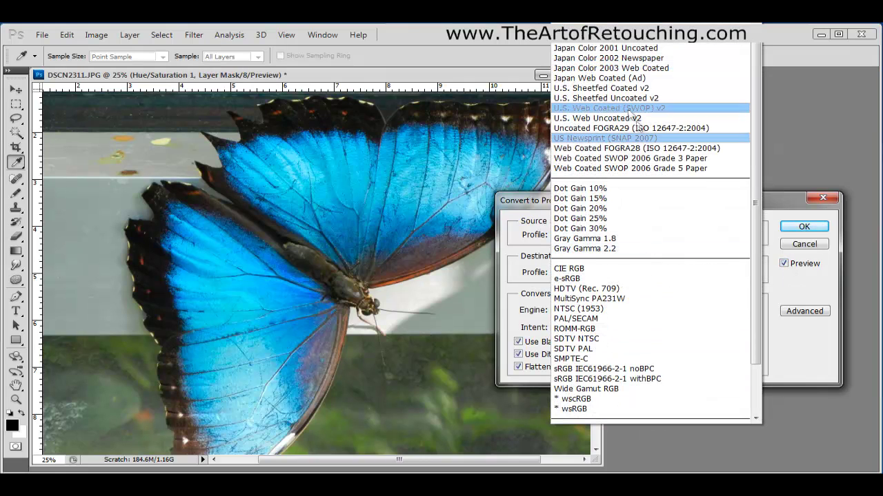
click(659, 280)
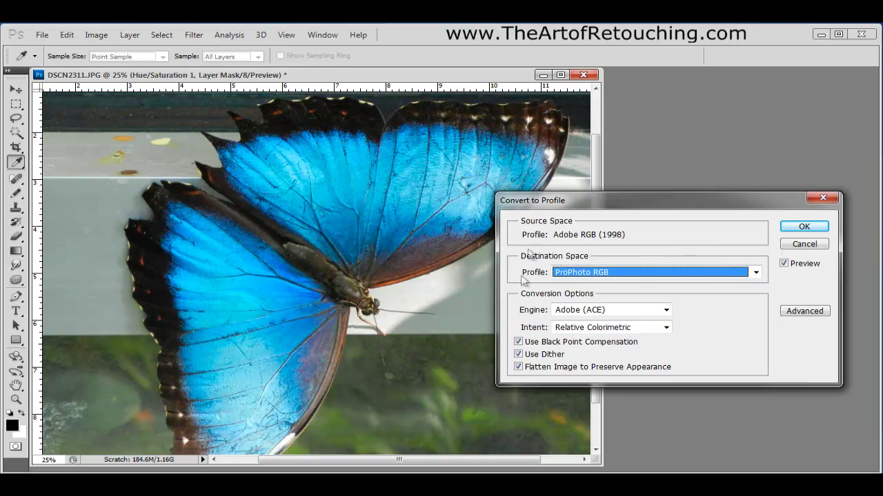
click(804, 268)
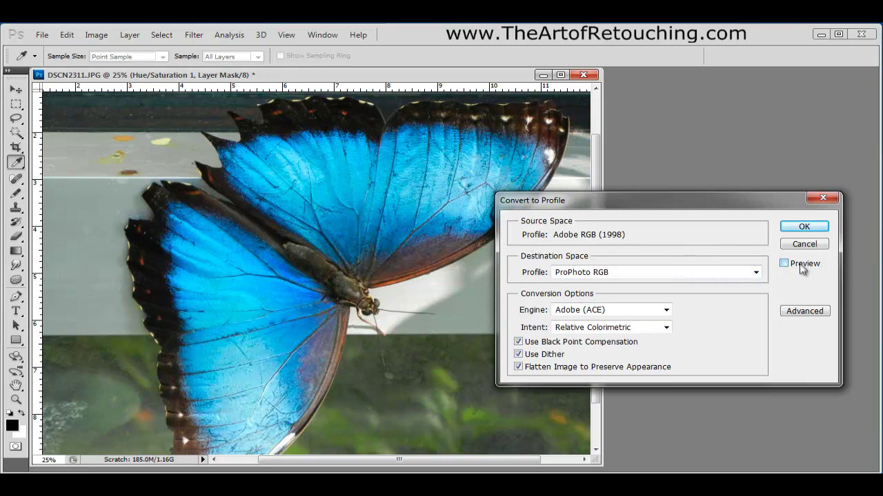
click(802, 268)
click(802, 268)
click(802, 268)
click(802, 268)
click(802, 268)
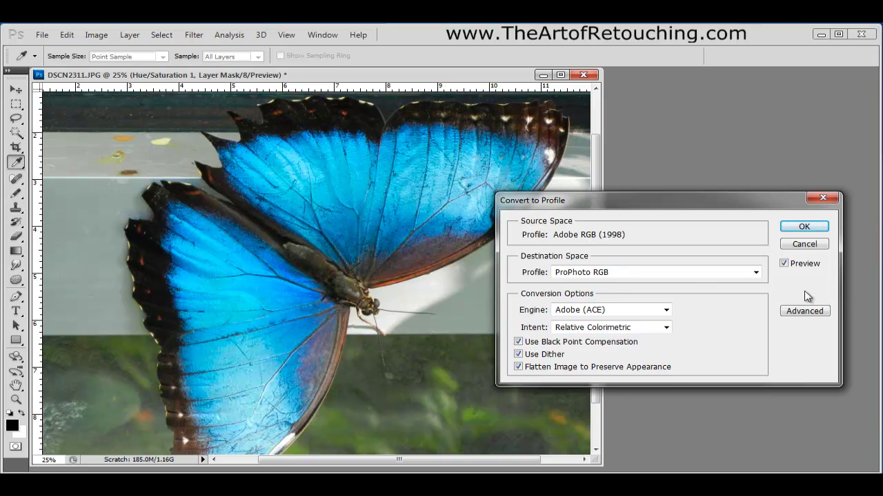
Set the destination to U.S. Sheetfed Uncoated v2 and toggle Preview repeatedly against the original.
click(756, 273)
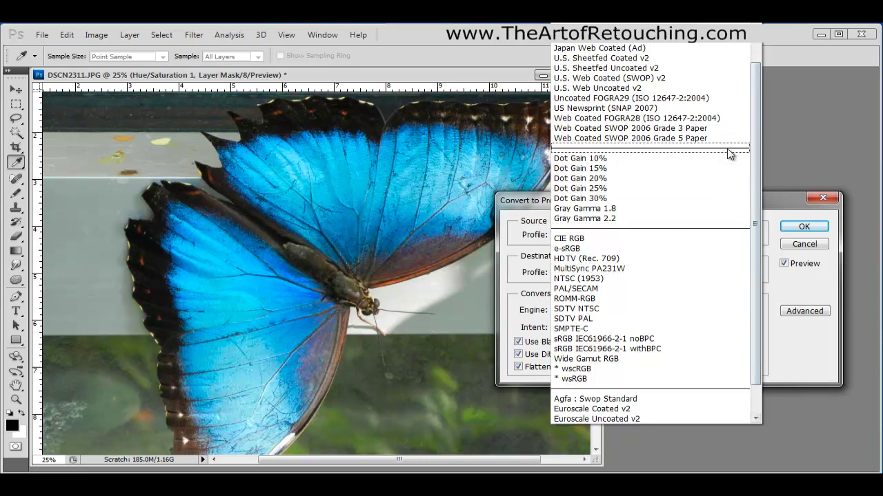
click(696, 66)
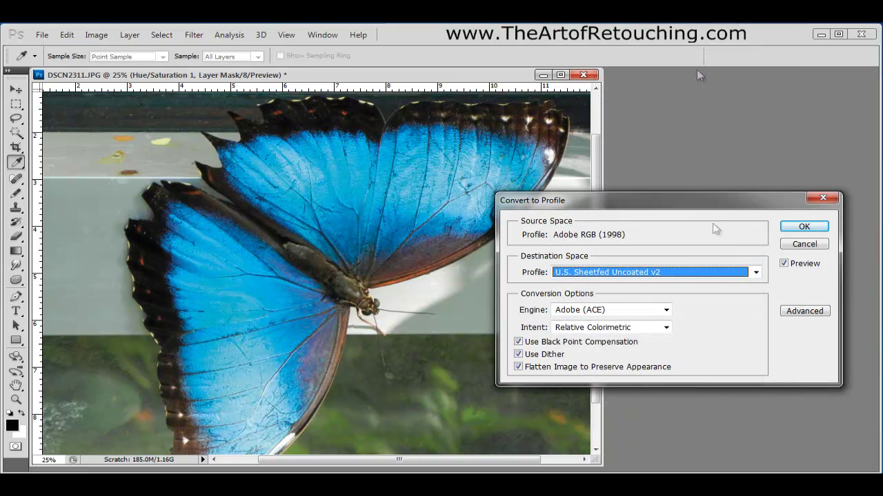
click(797, 265)
click(796, 266)
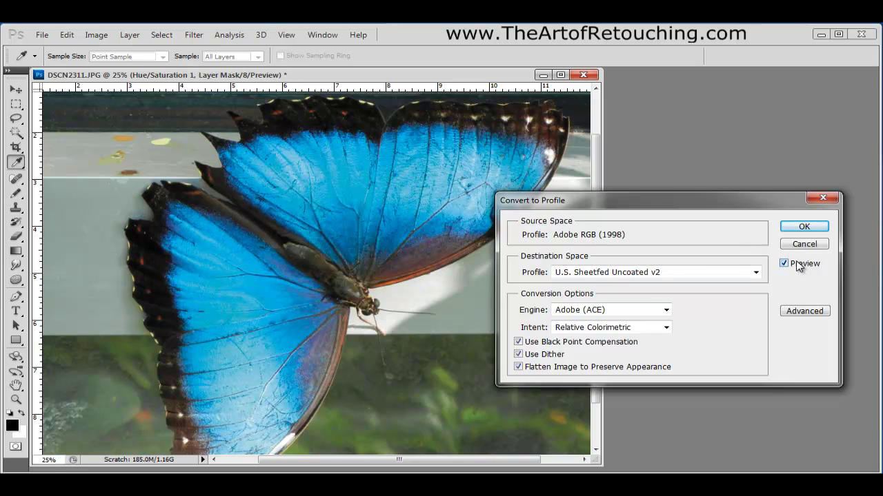
click(798, 266)
click(796, 266)
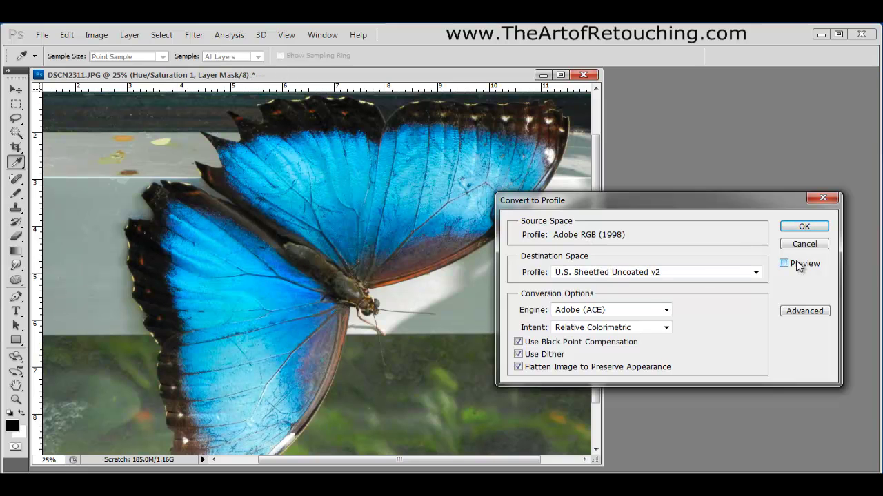
click(797, 265)
click(796, 266)
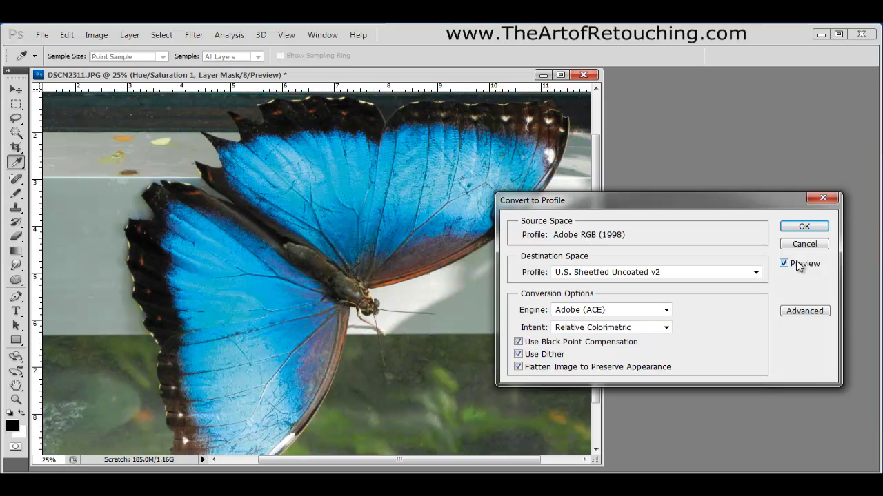
click(797, 266)
click(797, 265)
click(797, 265)
Turn the CMYK preview back on, then cancel Convert to Profile, keeping the butterfly unconverted.
click(796, 266)
click(800, 245)
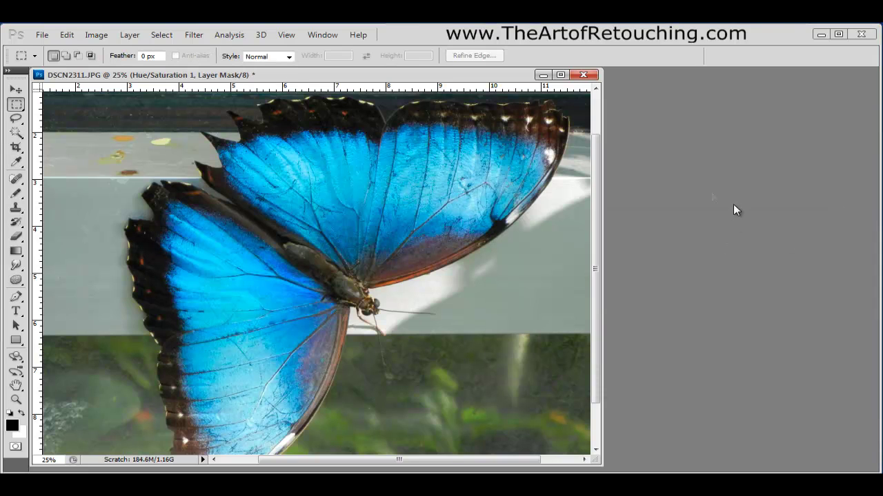